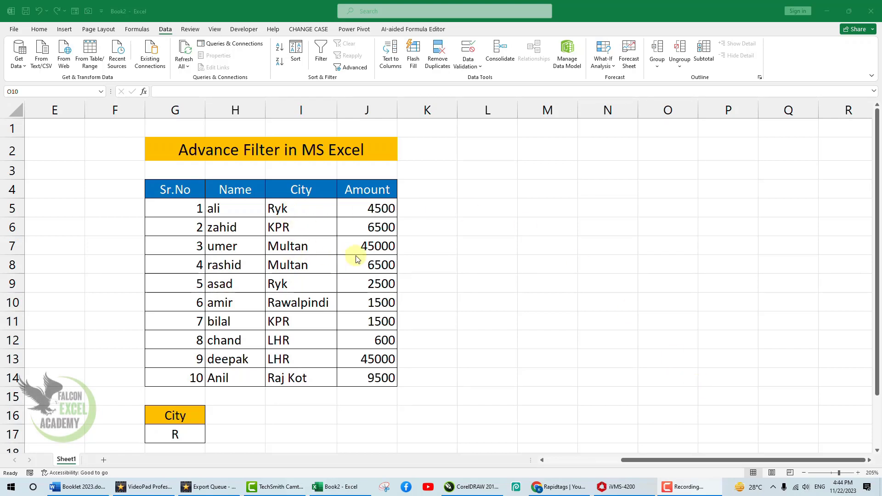
Turn on filtering for the header row G4:J4.
left_click_drag(183, 189, 385, 196)
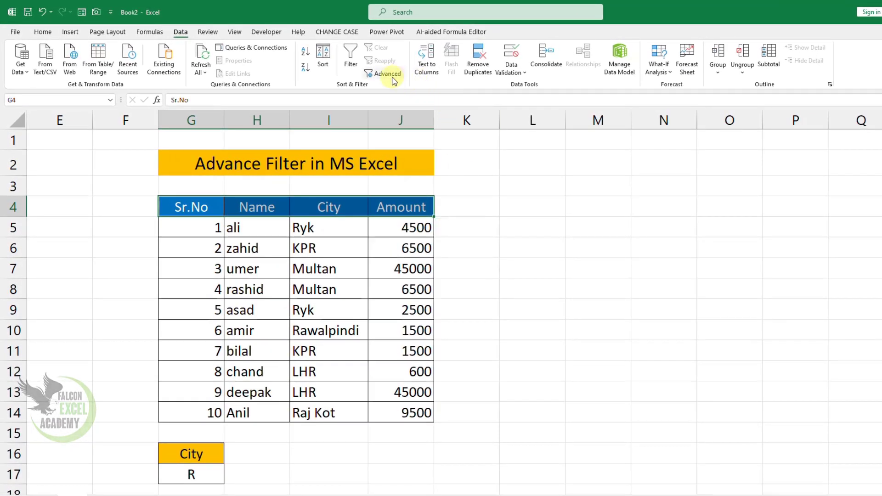
left_click(350, 57)
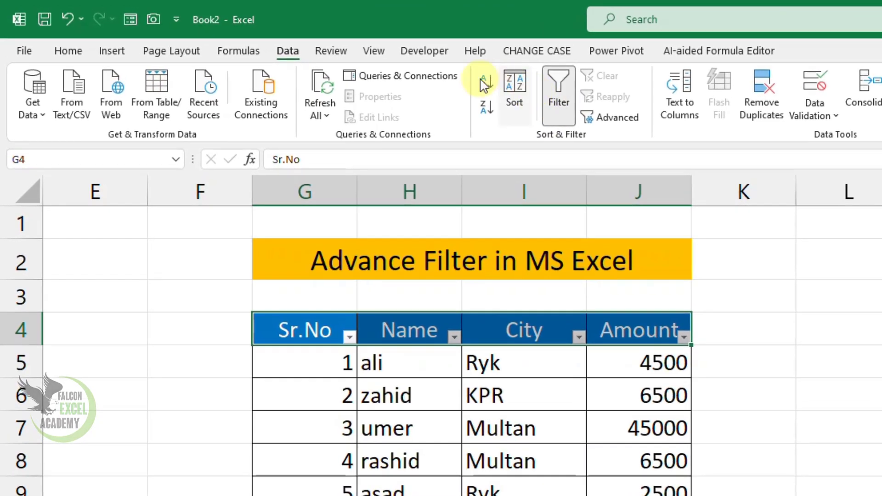
left_click(548, 90)
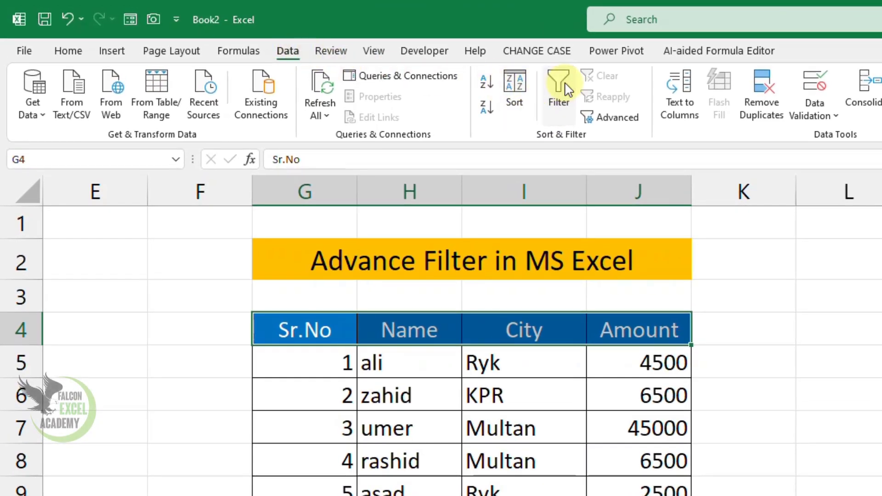
left_click(557, 88)
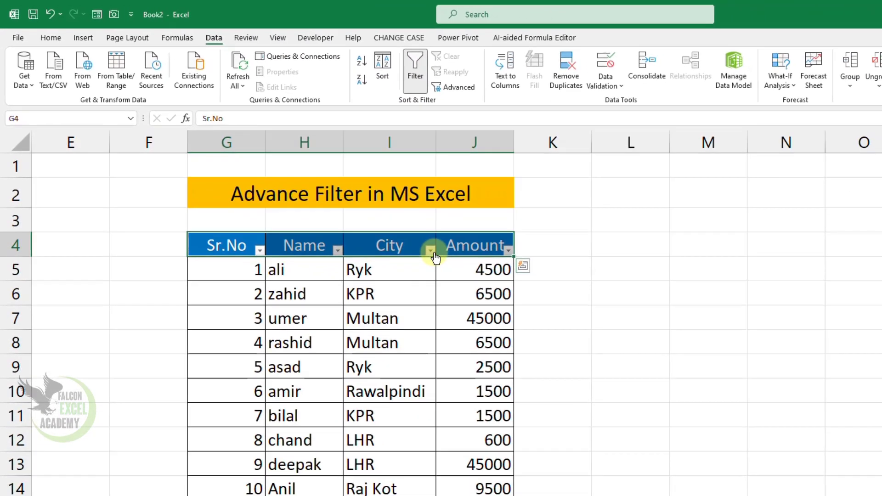
Filter the City column to show only the Ryk records.
left_click(554, 323)
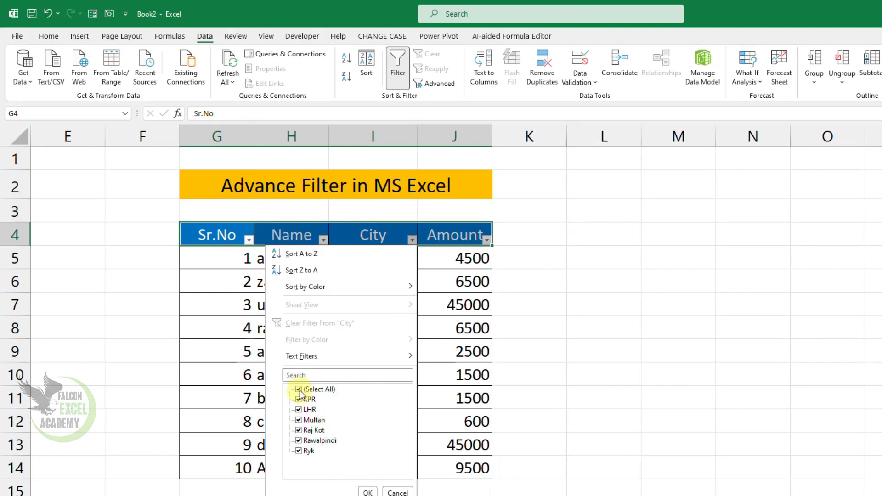
left_click(298, 390)
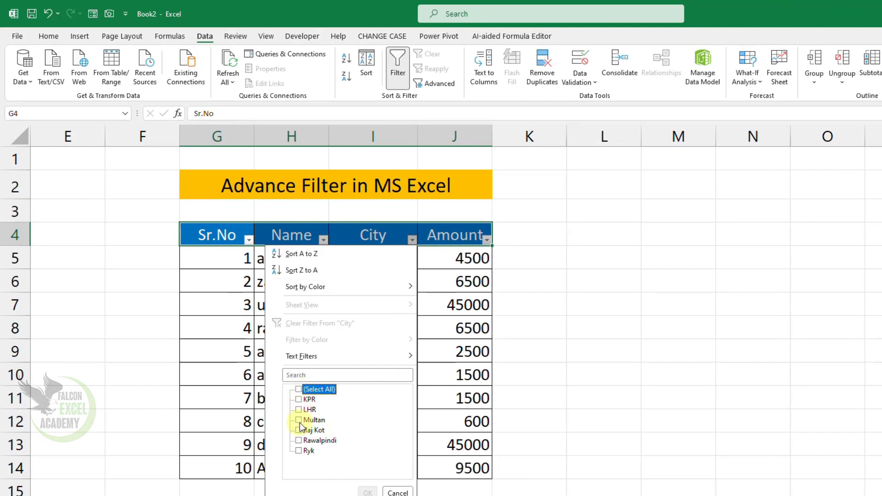
left_click(299, 450)
left_click(366, 492)
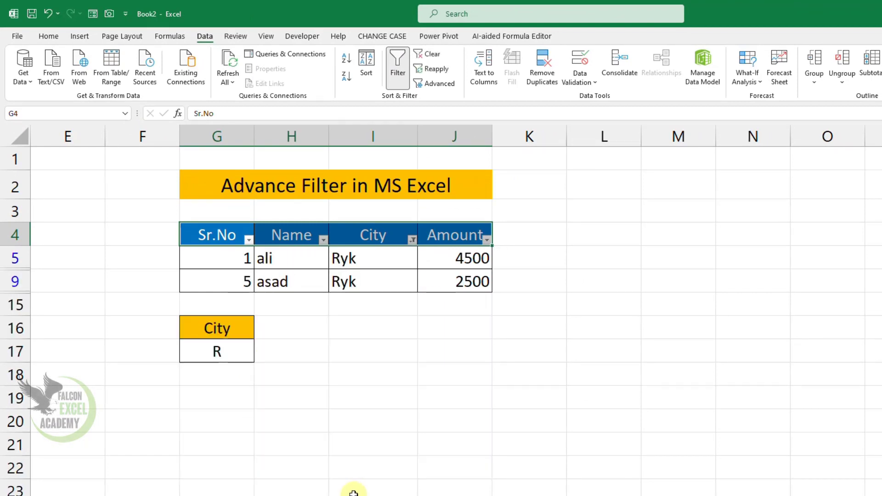
Add Rawalpindi and Raj Kot to the cities shown by the City column filter.
left_click(412, 240)
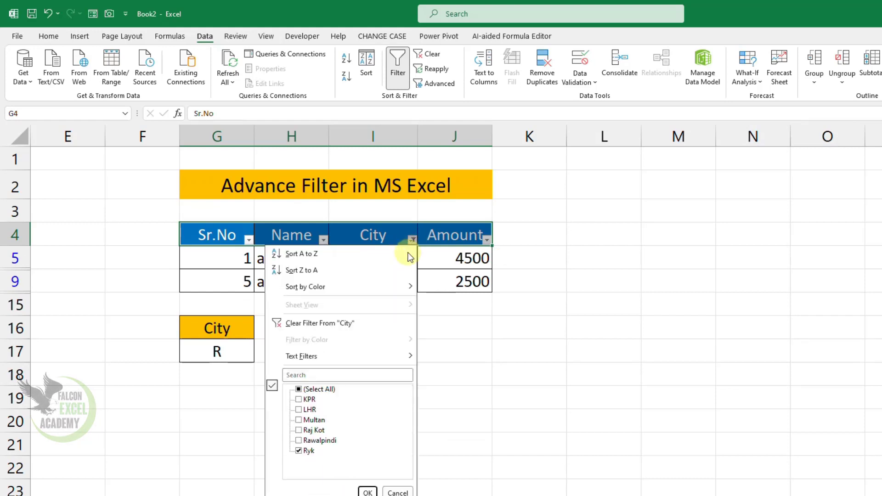
left_click(298, 441)
left_click(368, 492)
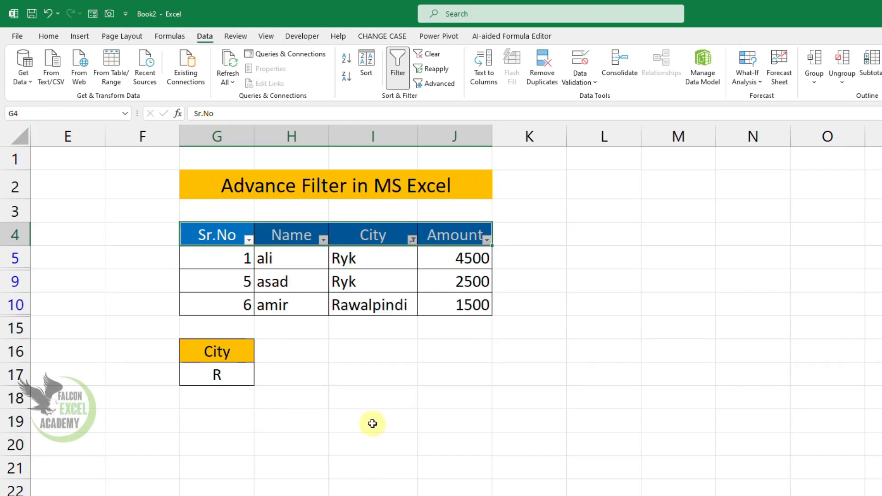
left_click(413, 239)
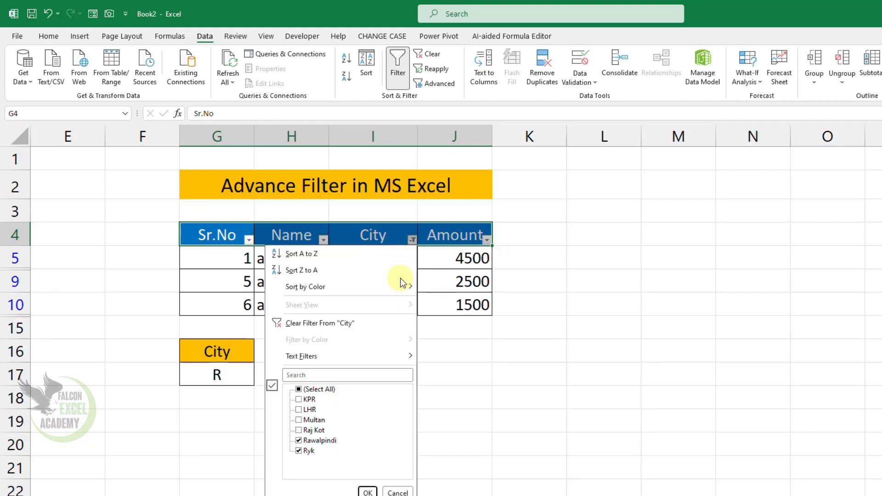
left_click(300, 430)
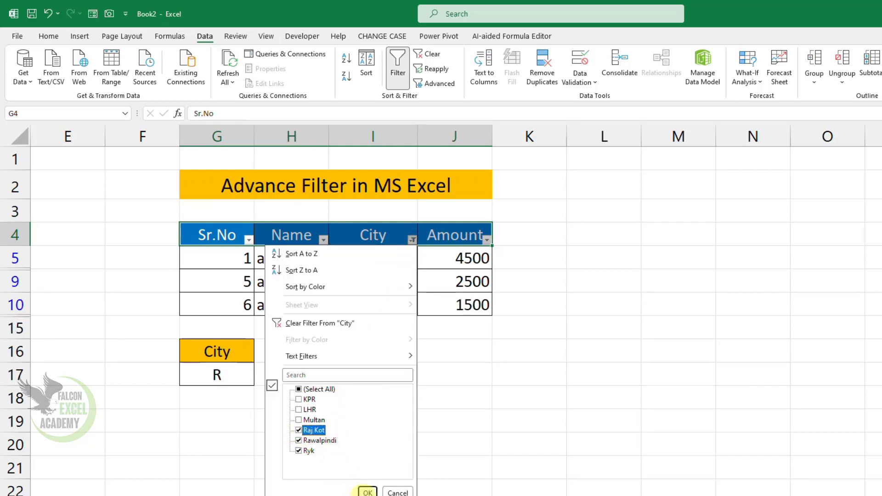
left_click(368, 492)
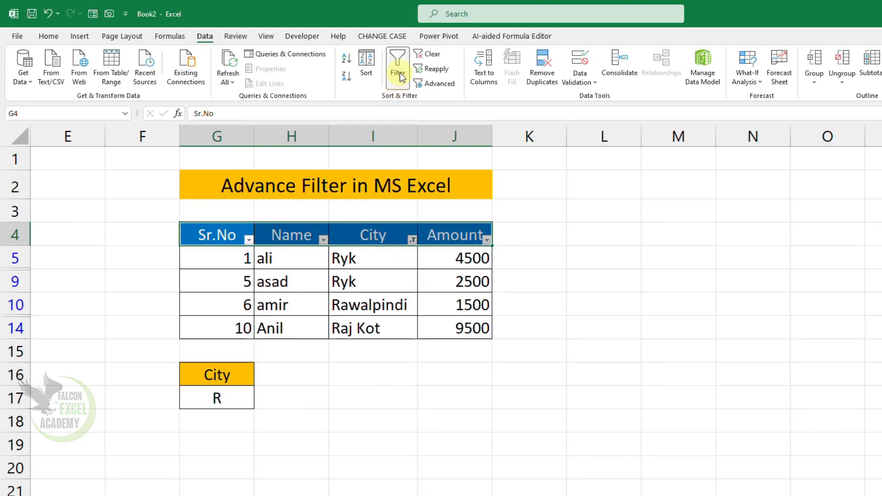
Clear the City filter and turn off filtering on the table, leaving criteria cell G17 selected.
left_click(429, 54)
left_click(398, 69)
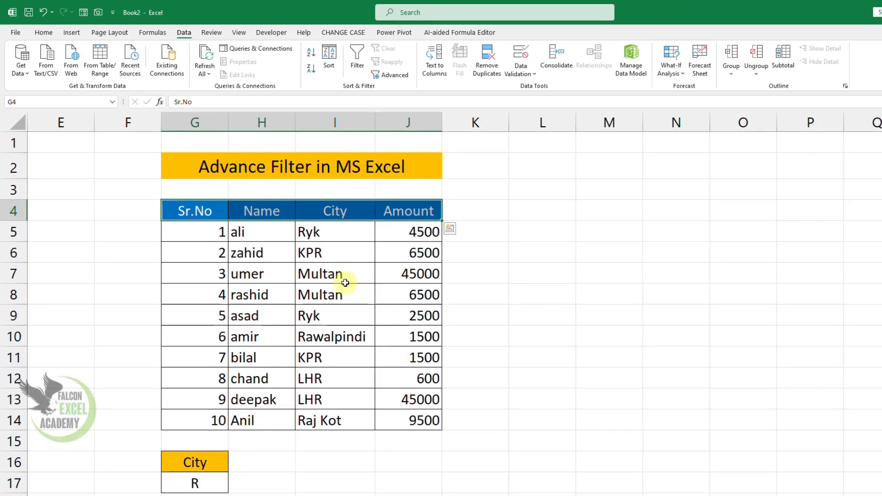
left_click(197, 486)
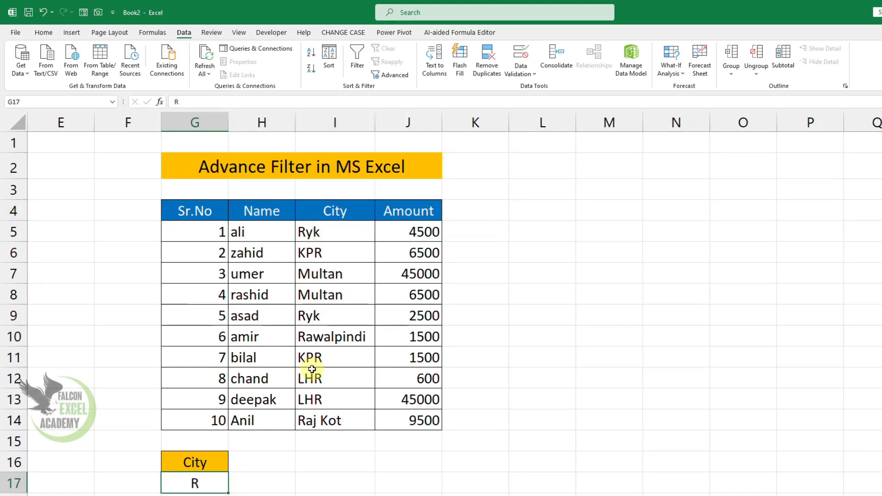
Start an Advanced Filter on the table and set its list range to G4:J14.
left_click(204, 212)
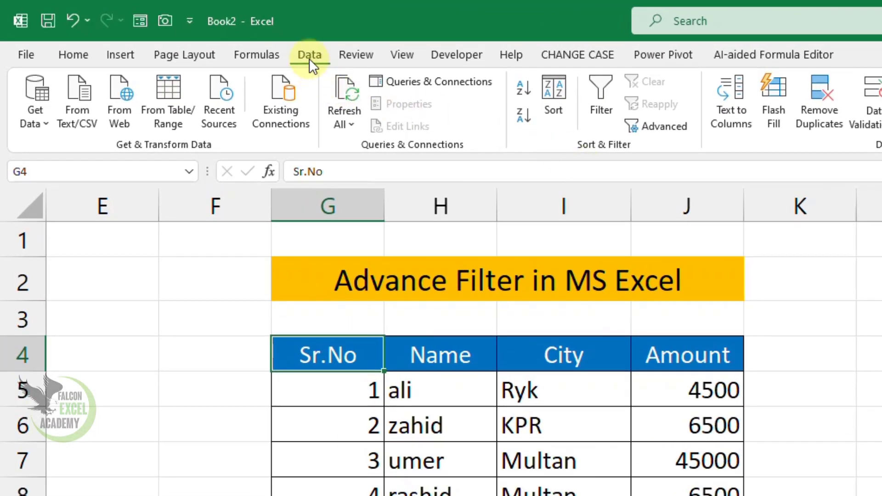
left_click(660, 125)
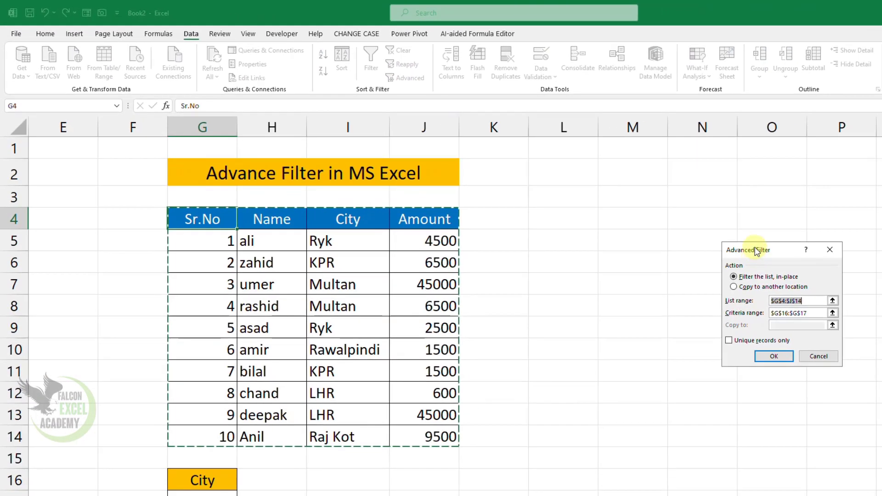
left_click_drag(819, 262, 564, 260)
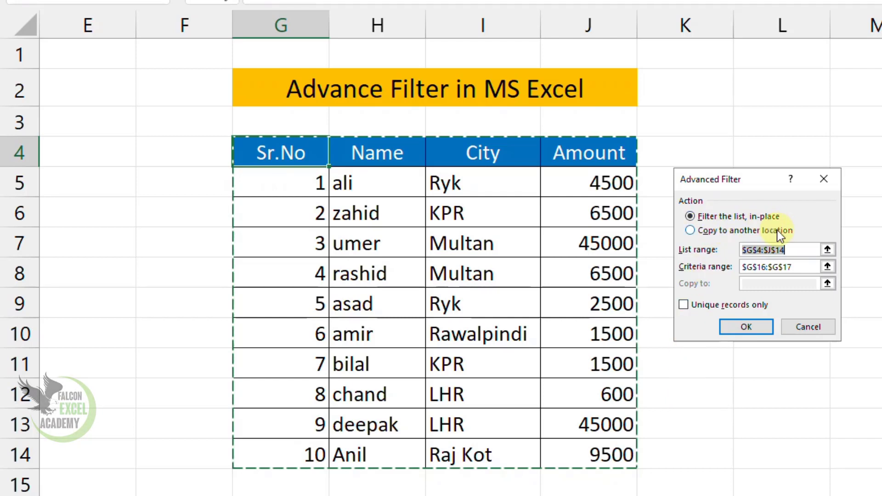
left_click(828, 250)
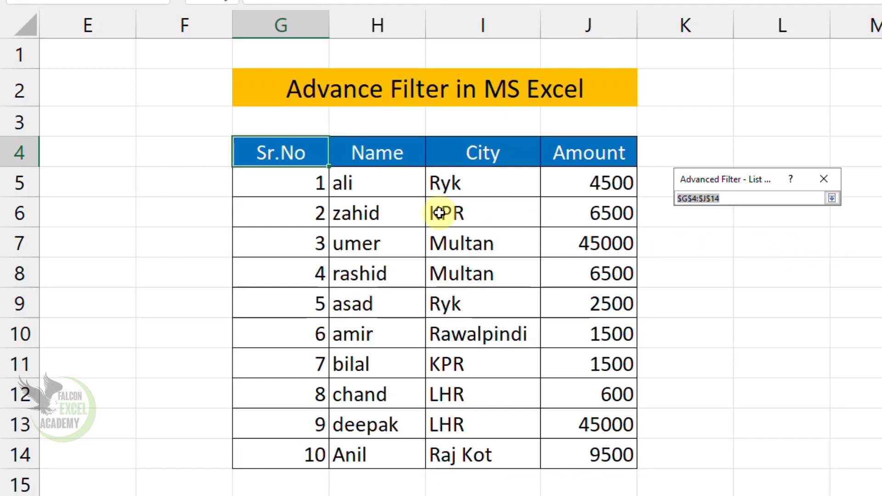
left_click_drag(288, 151, 593, 443)
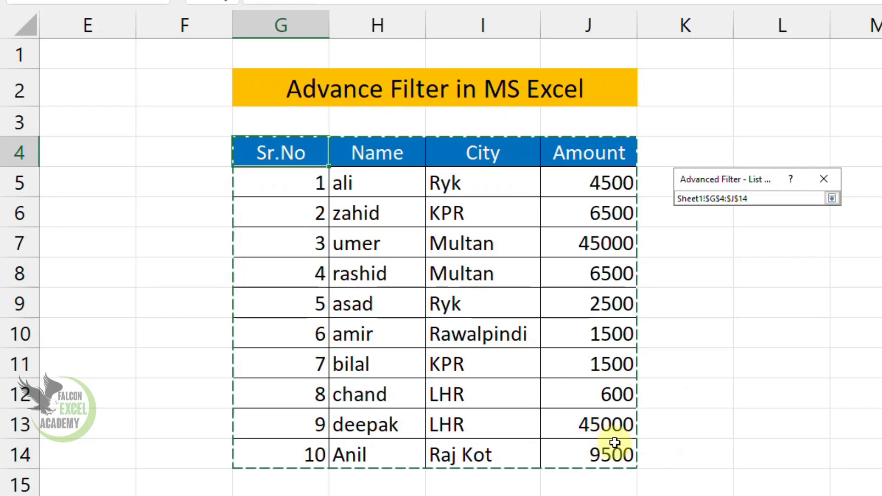
left_click(832, 198)
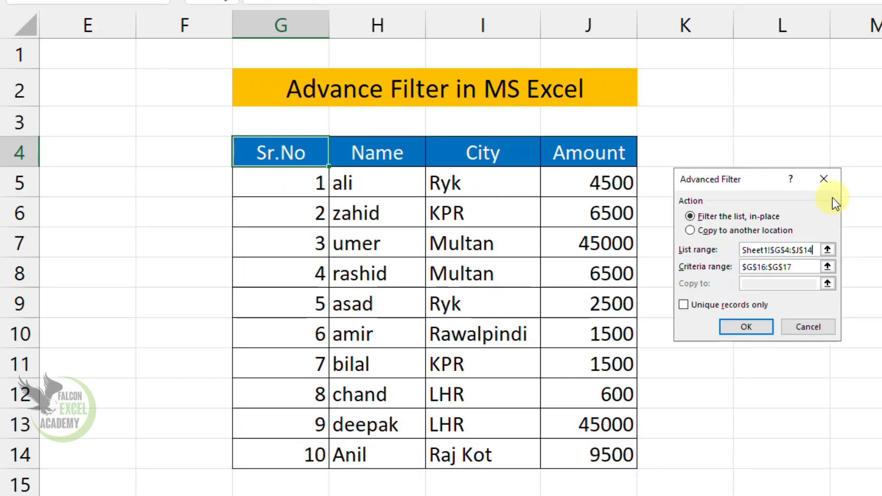
Filter the list in place using criteria range G16:G17, and clear that filter again.
left_click(801, 266)
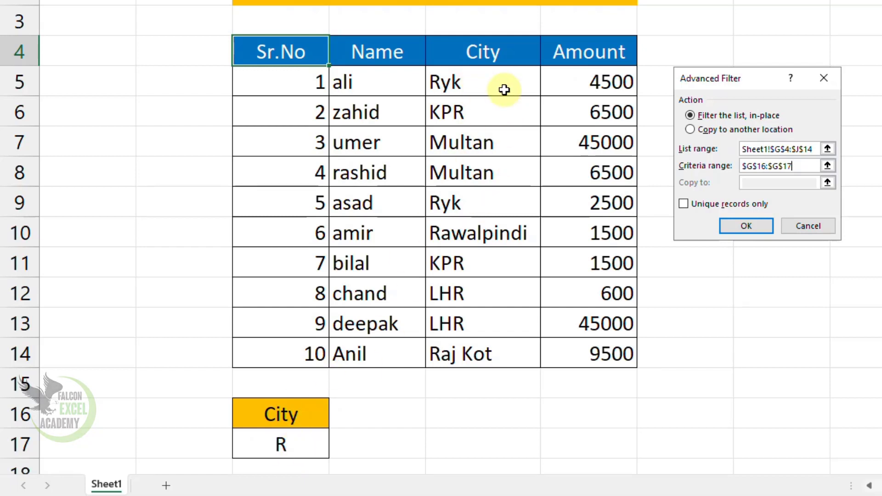
left_click(827, 166)
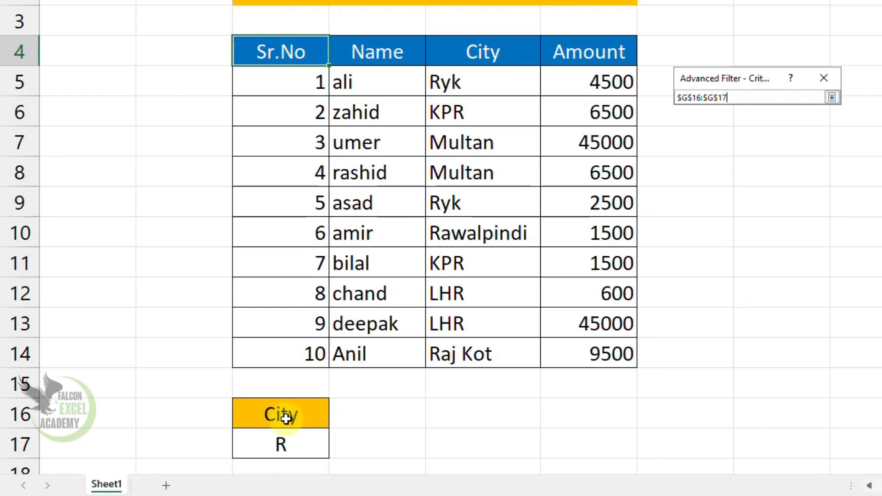
left_click_drag(286, 418, 285, 443)
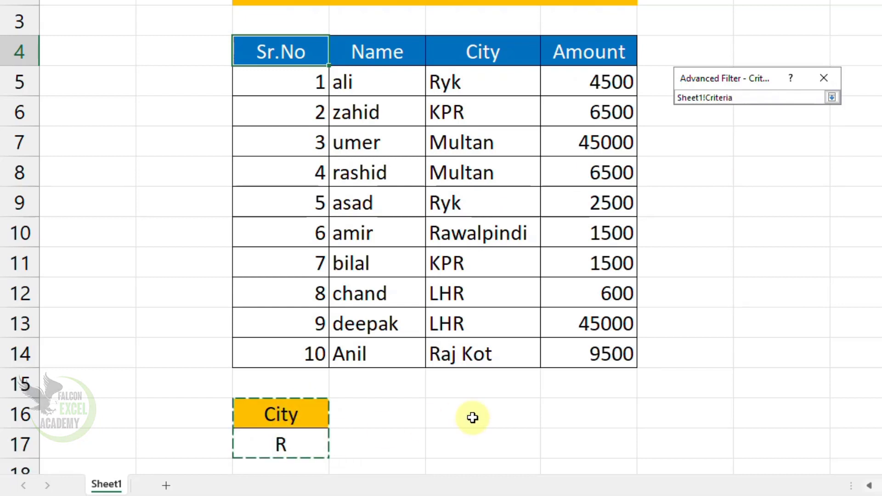
left_click(833, 97)
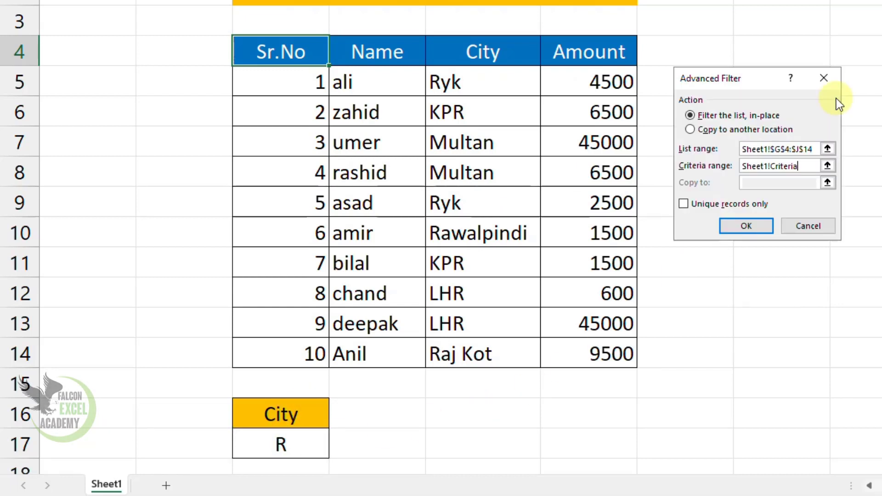
left_click(765, 223)
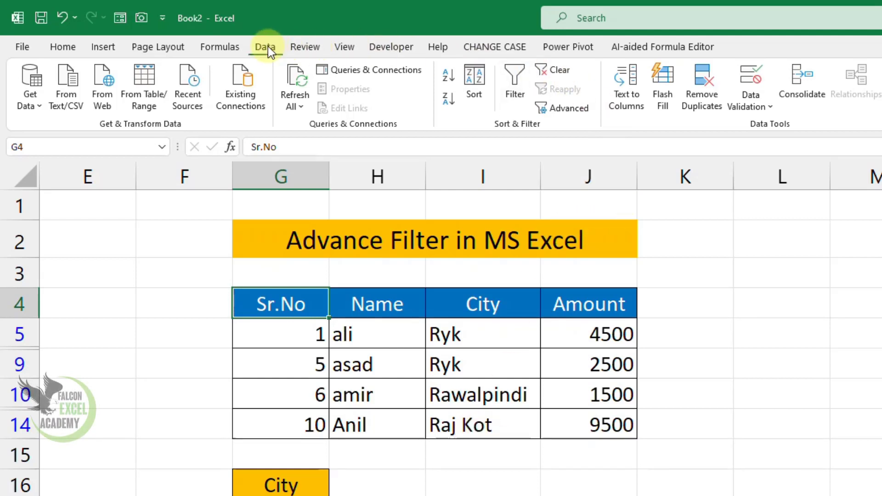
left_click(555, 70)
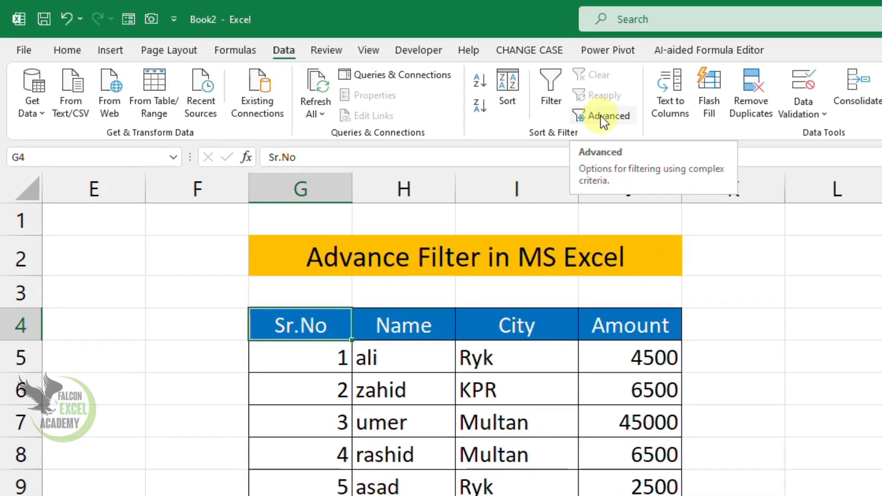
Start an Advanced Filter that copies to another location, with G4:J14 as the list range.
left_click(437, 84)
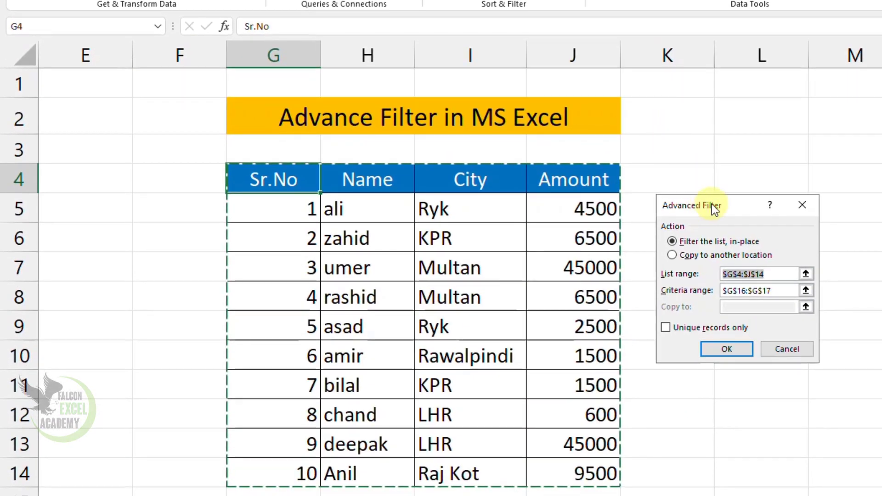
left_click_drag(712, 204, 771, 194)
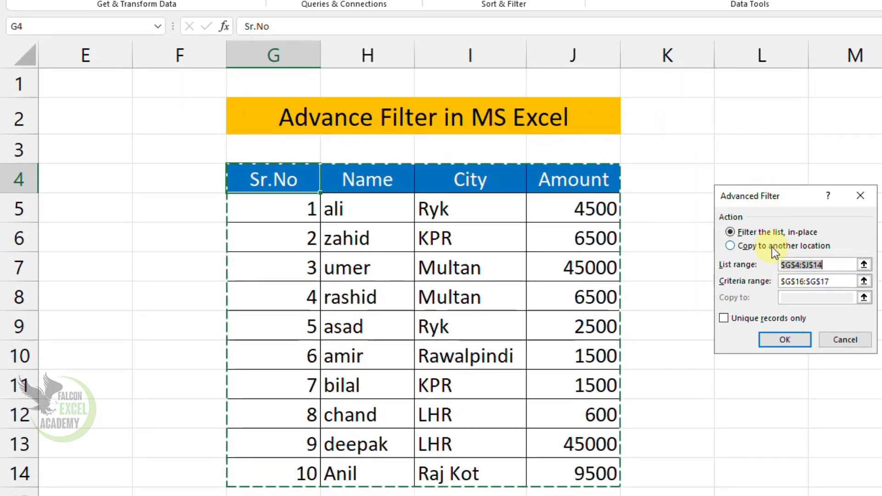
left_click(772, 247)
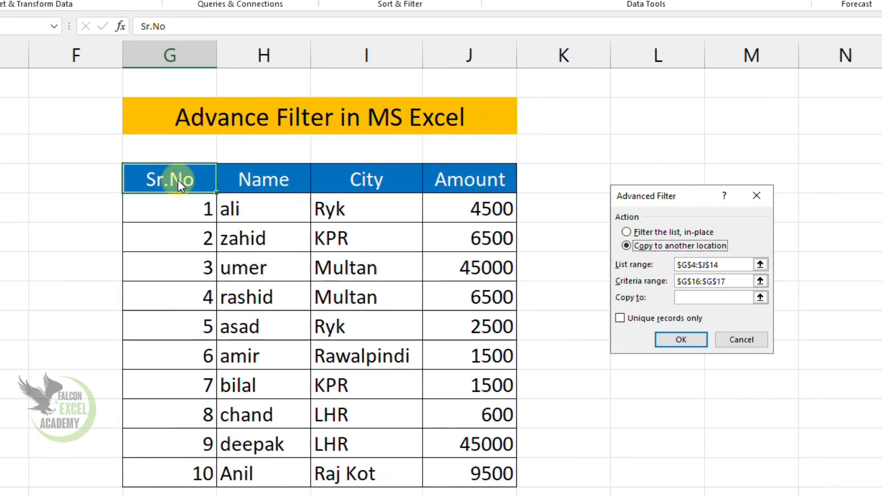
left_click(760, 265)
left_click_drag(173, 175, 449, 465)
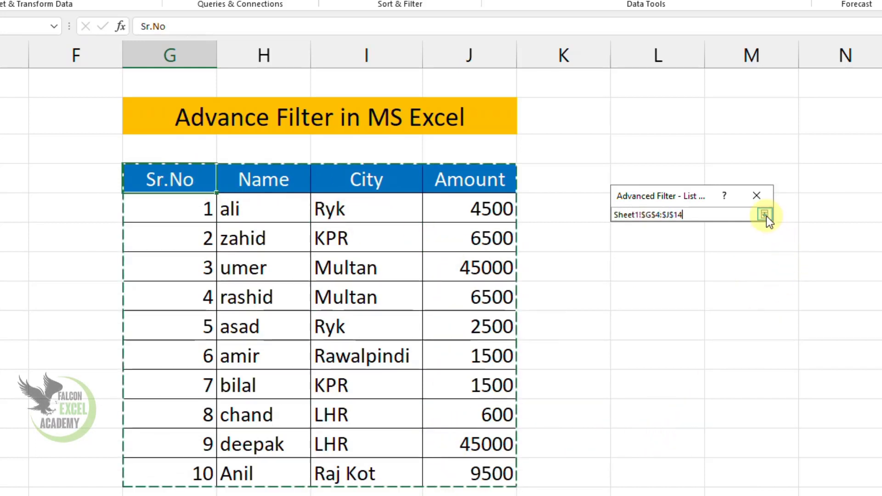
left_click(764, 215)
Set the Advanced Filter's criteria range to the City criteria cells G16:G17.
left_click(760, 281)
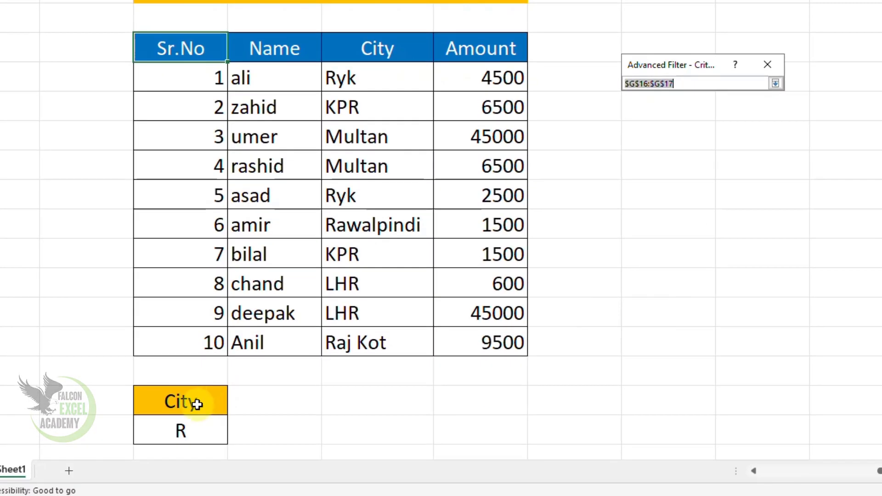
left_click_drag(192, 403, 195, 428)
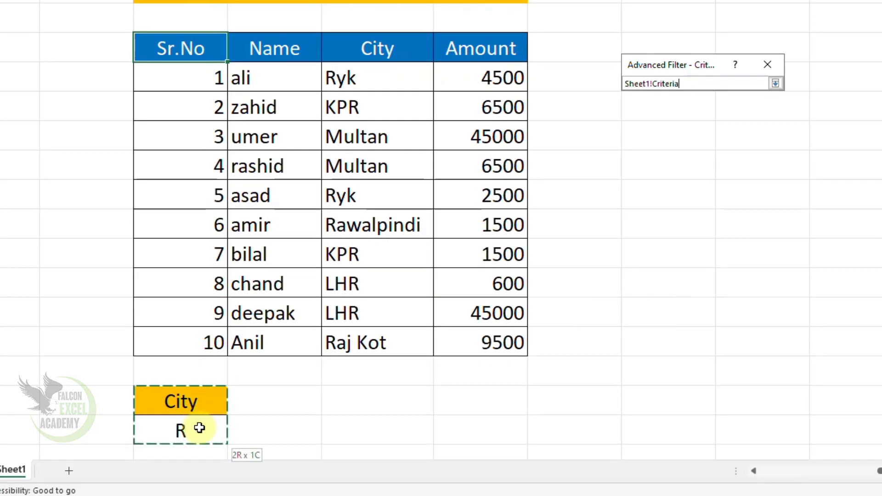
left_click(775, 84)
Set the copy destination to cell O4 and run the Advanced Filter to extract the matching records.
left_click(726, 167)
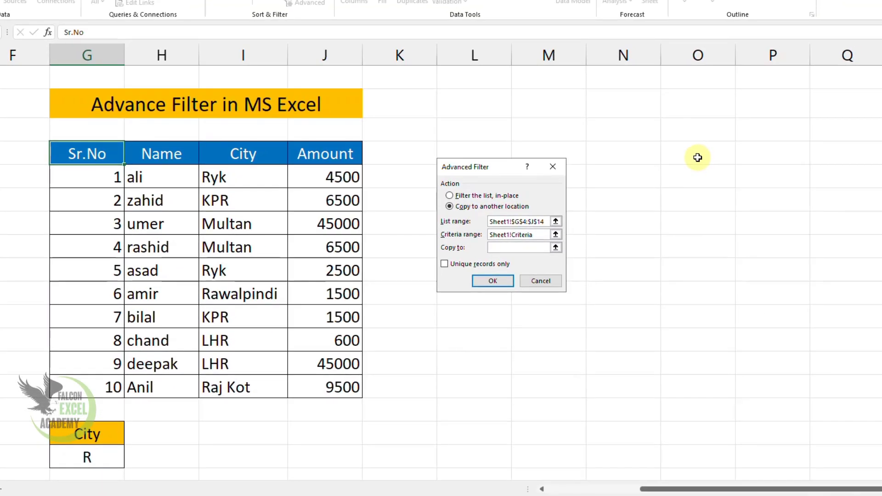
left_click(697, 157)
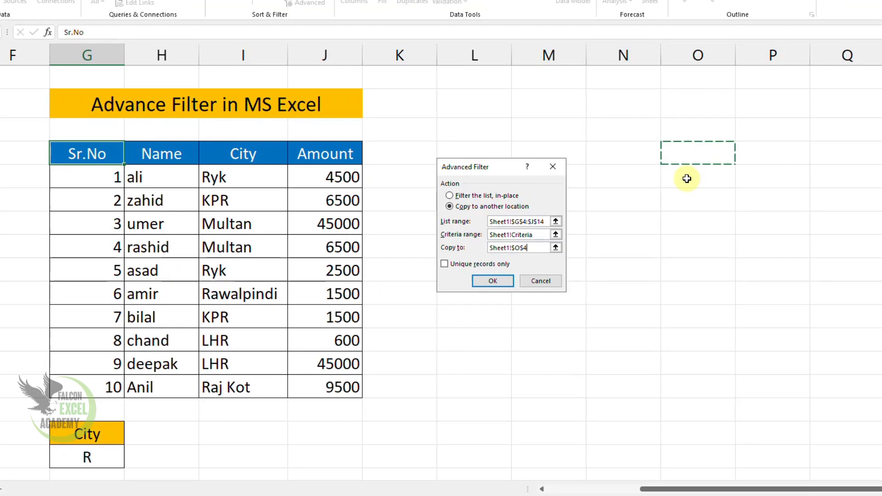
left_click(505, 281)
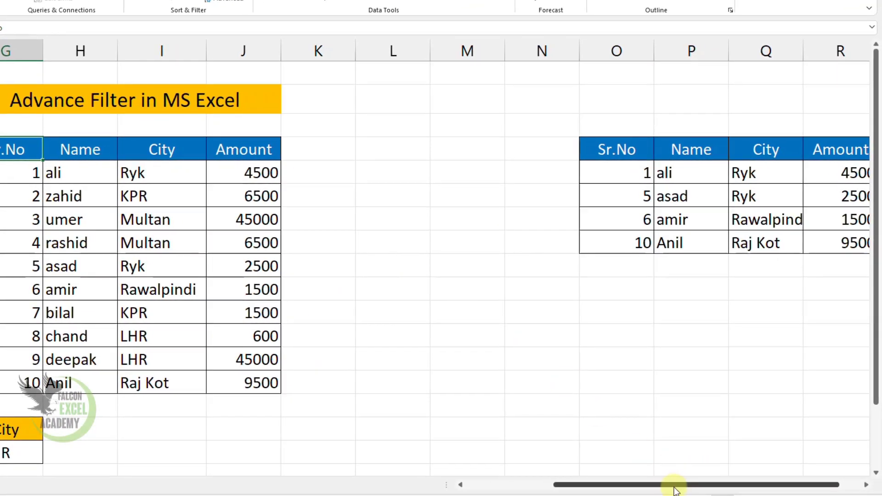
left_click_drag(669, 484, 723, 488)
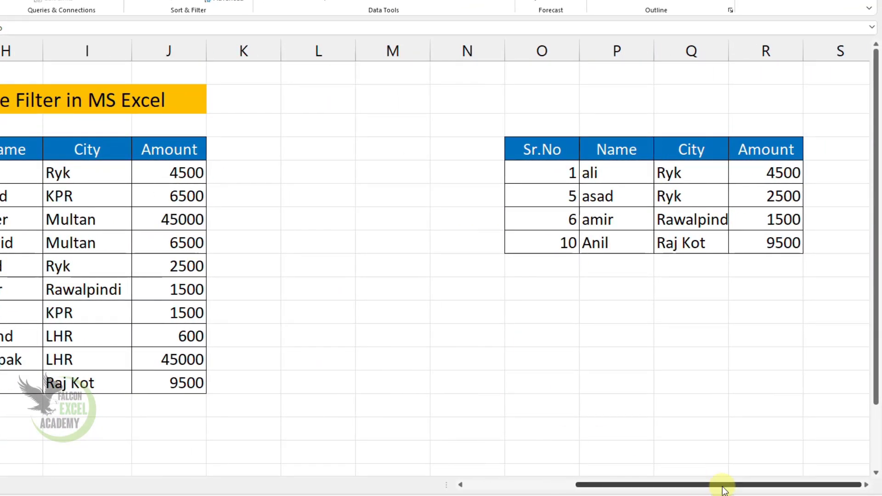